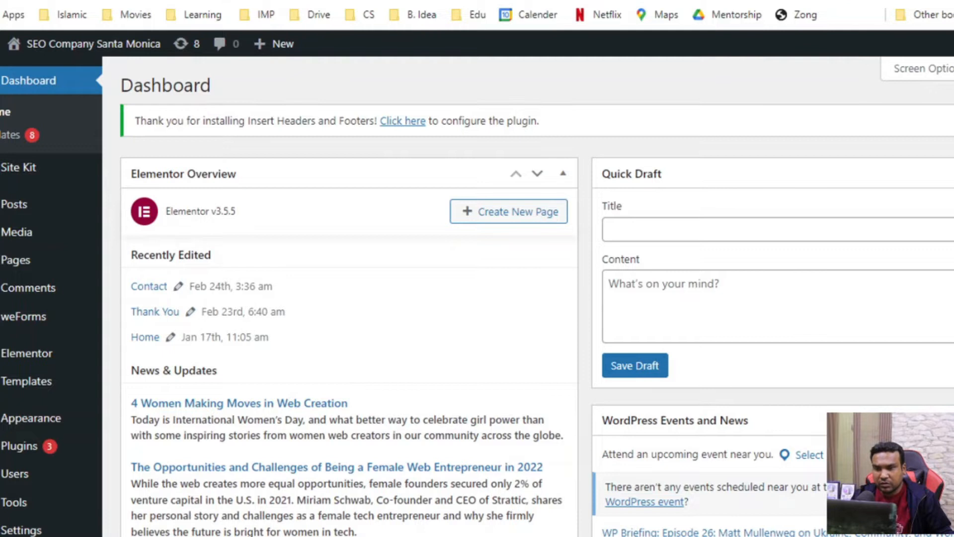
Switch to the Google Ads account and open its global site tag settings
mouse_move(705, 536)
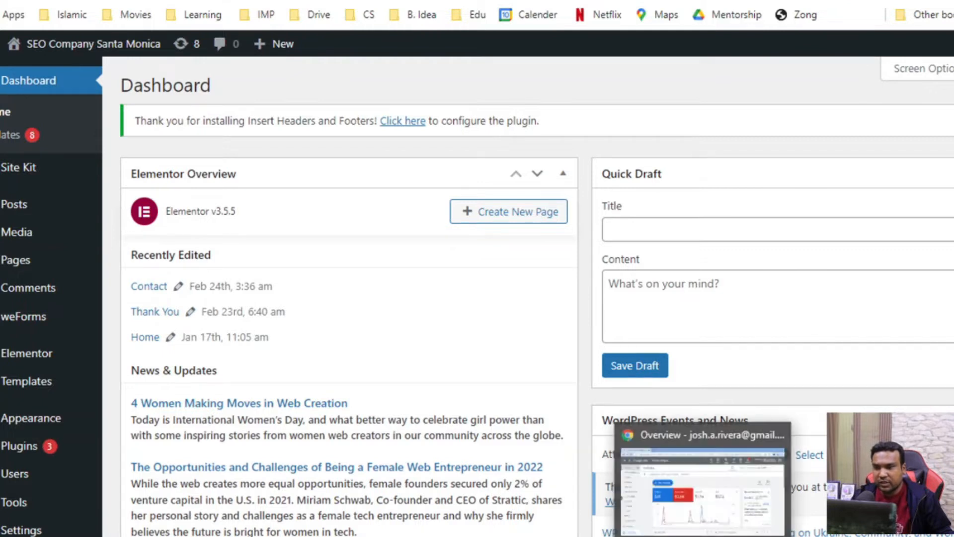
click(705, 483)
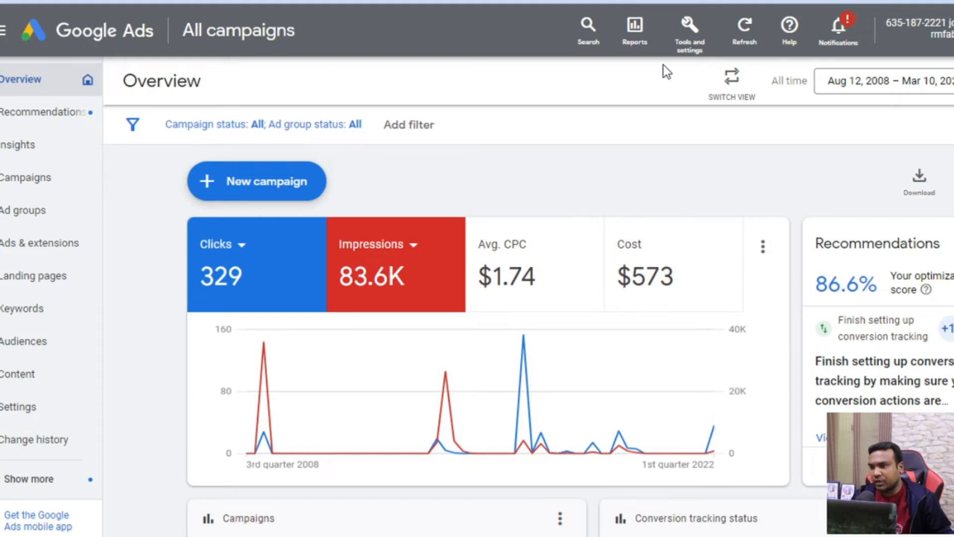
click(684, 37)
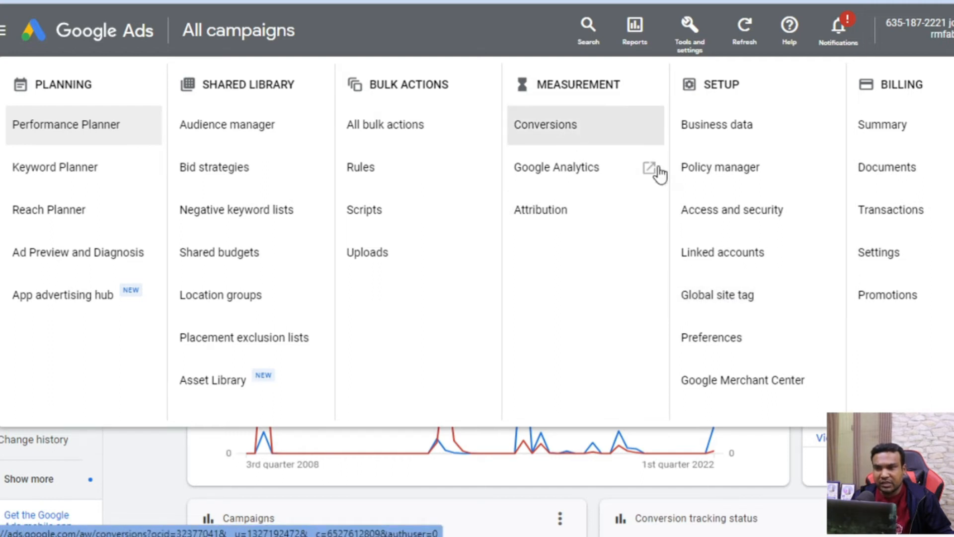
click(713, 307)
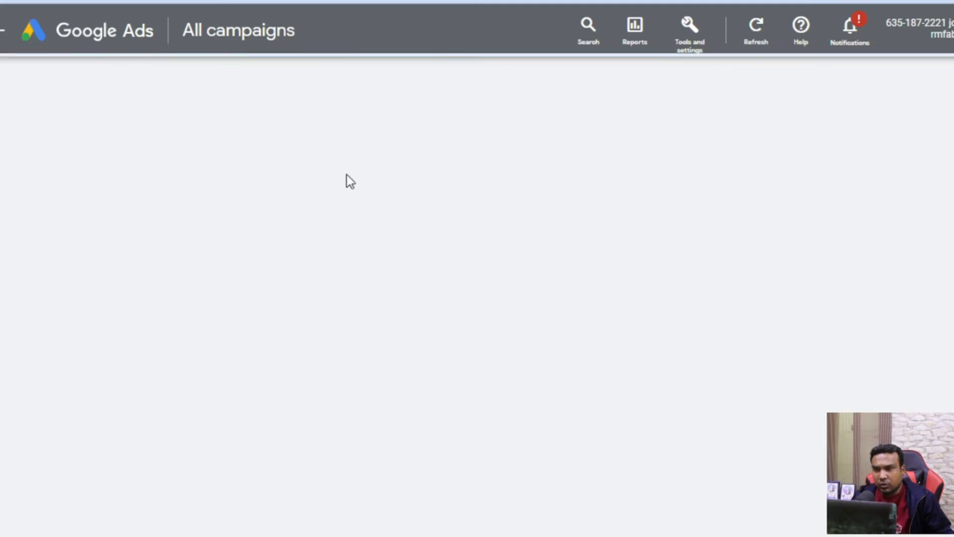
Switch to the WordPress dashboard and search for new plugins with the keyword "insert headers and footers"
mouse_move(447, 536)
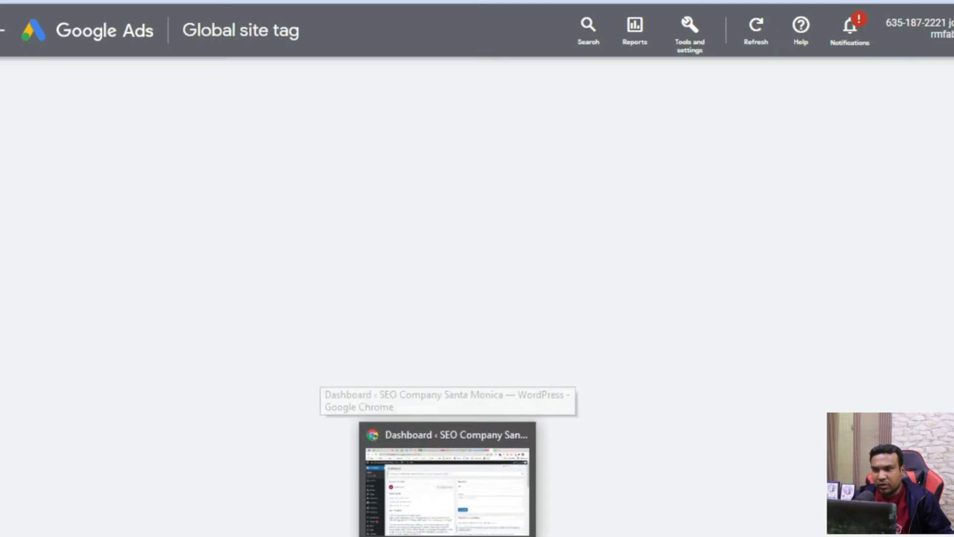
click(447, 492)
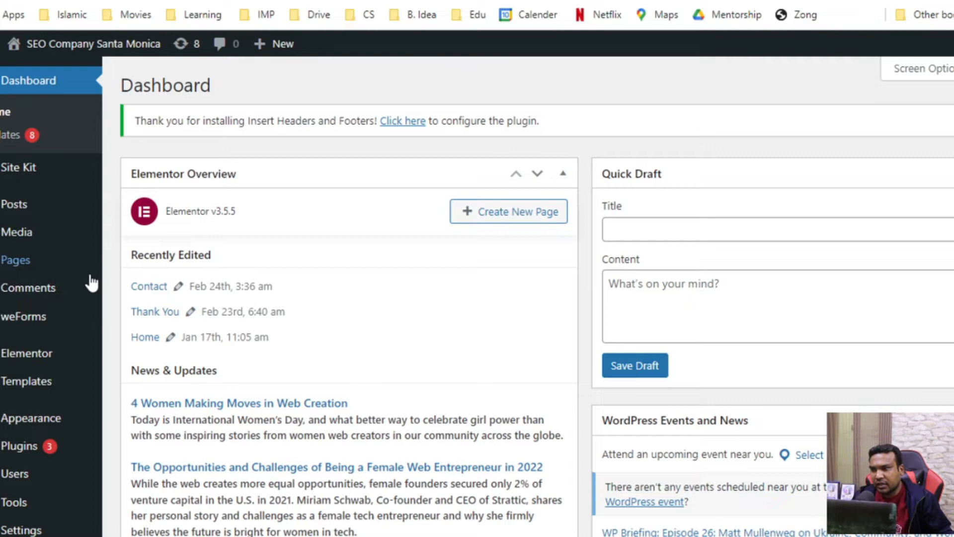
scroll(24, 342, down, 2)
mouse_move(28, 410)
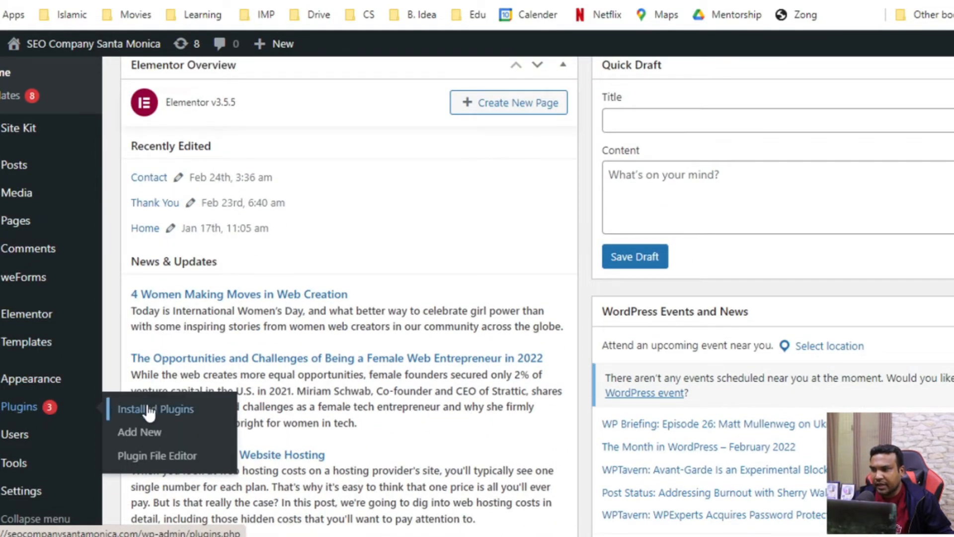
click(158, 436)
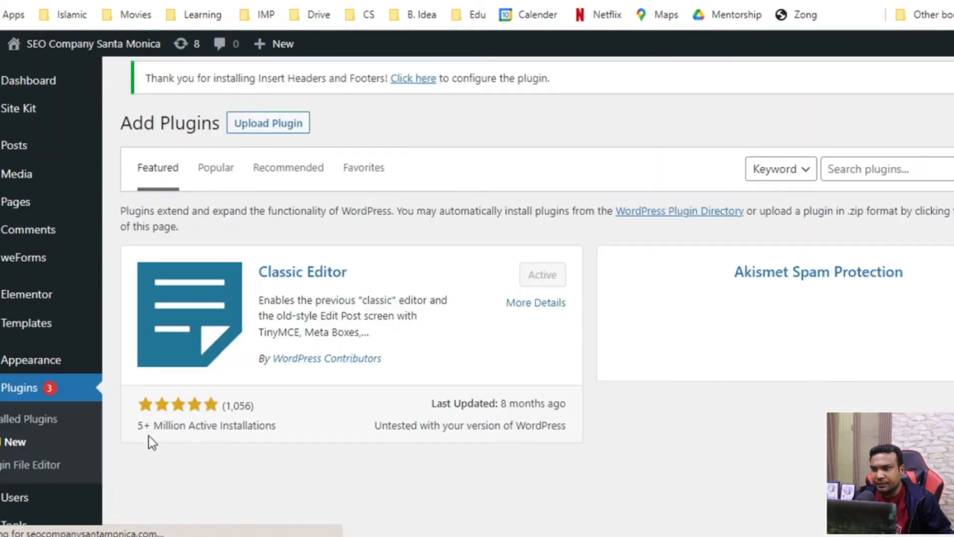
click(863, 171)
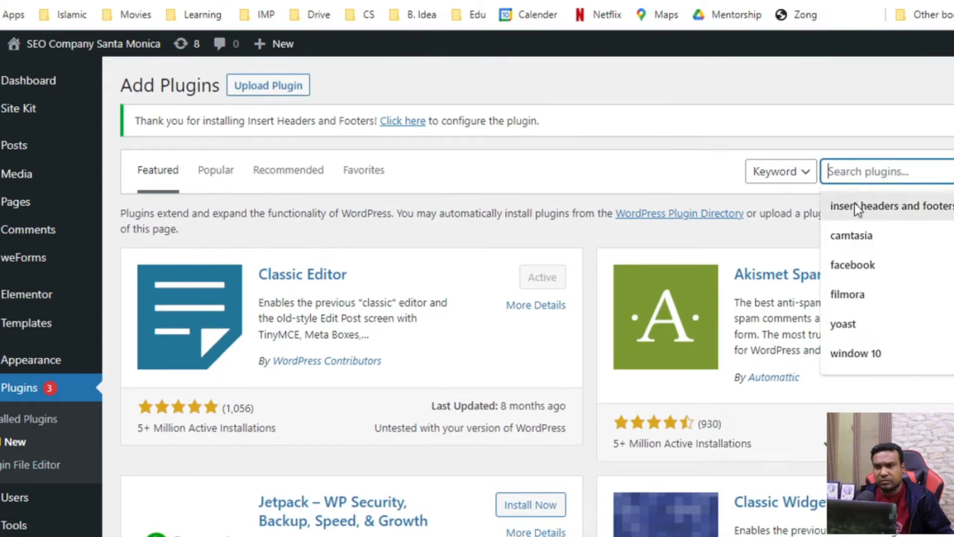
click(863, 219)
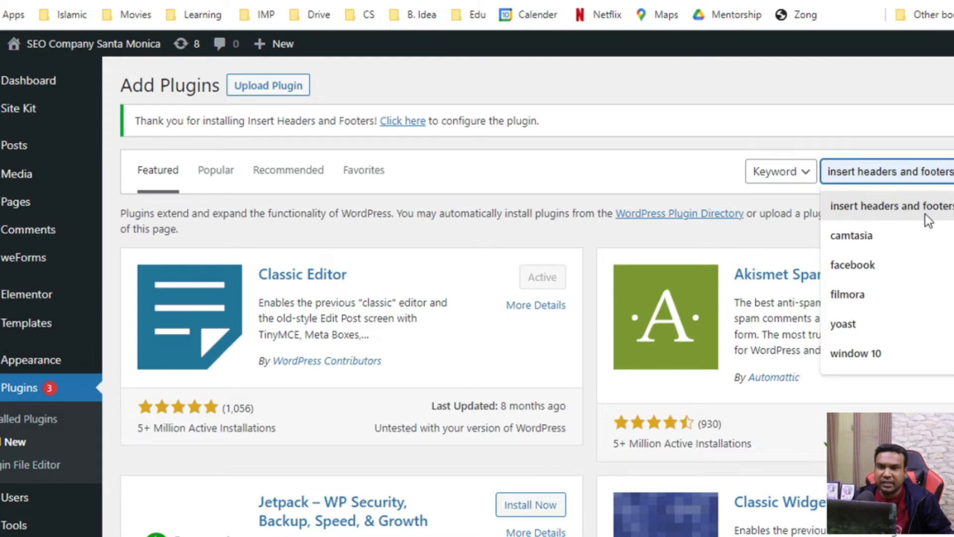
key(Return)
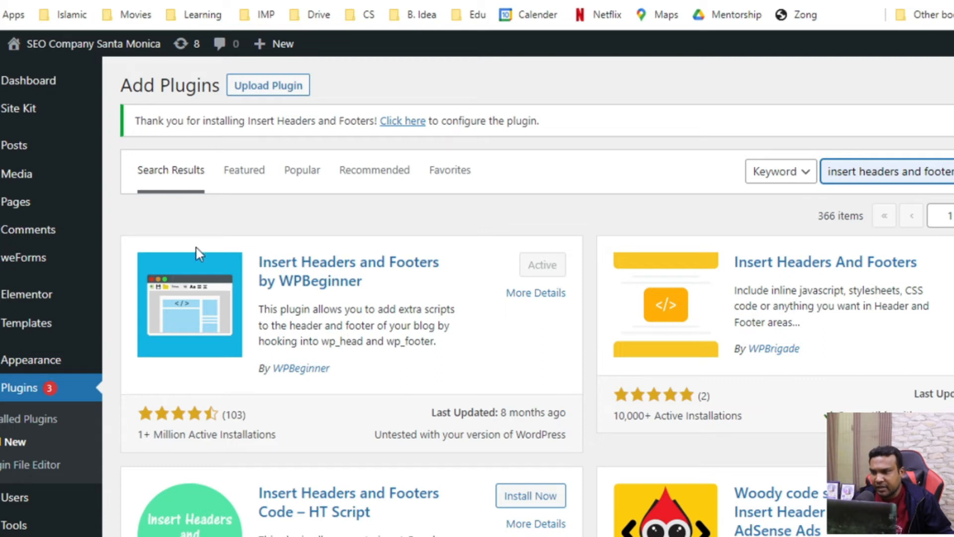
Open the settings page of the Insert Headers and Footers plugin
scroll(92, 323, down, 4)
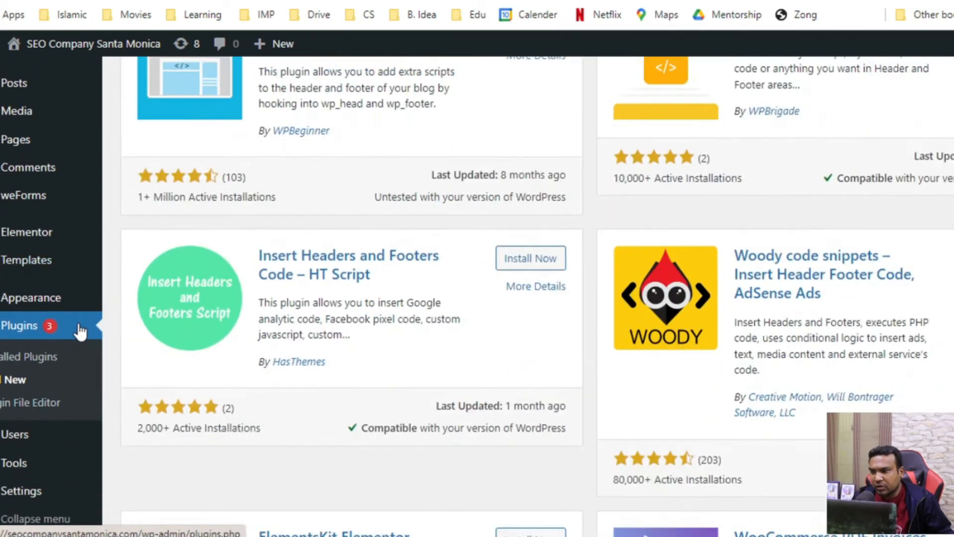
mouse_move(13, 501)
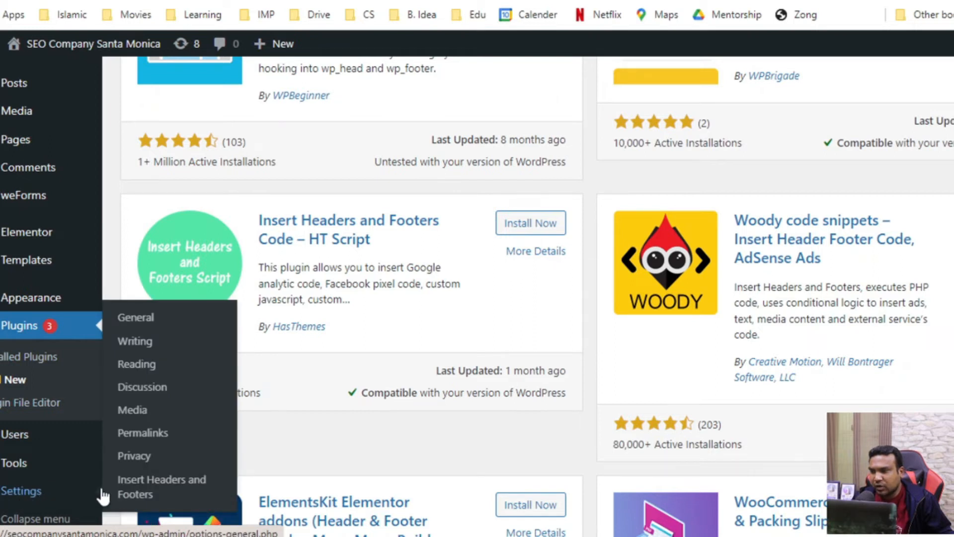
click(155, 489)
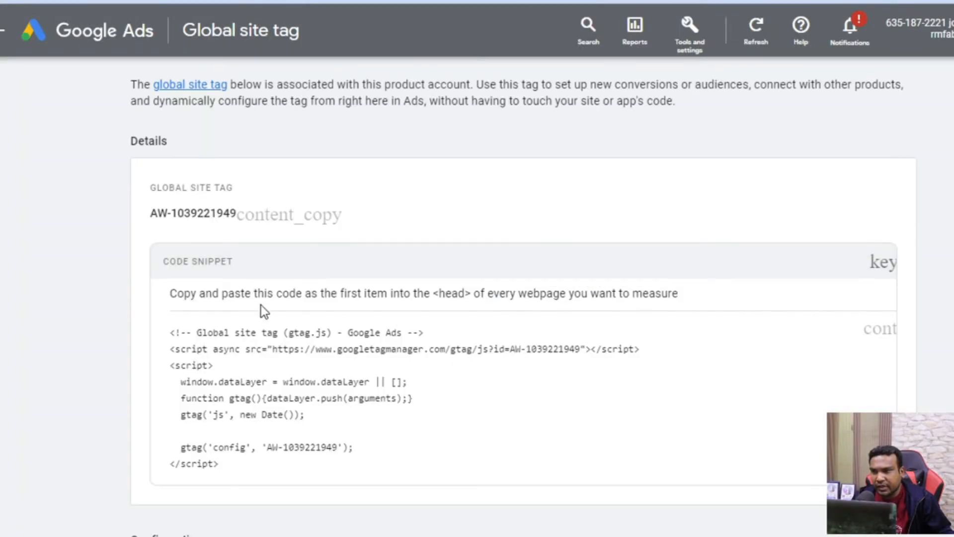
Copy the global site tag code snippet from Google Ads into the WordPress plugin's Scripts in Header field and save it
scroll(258, 309, down, 2)
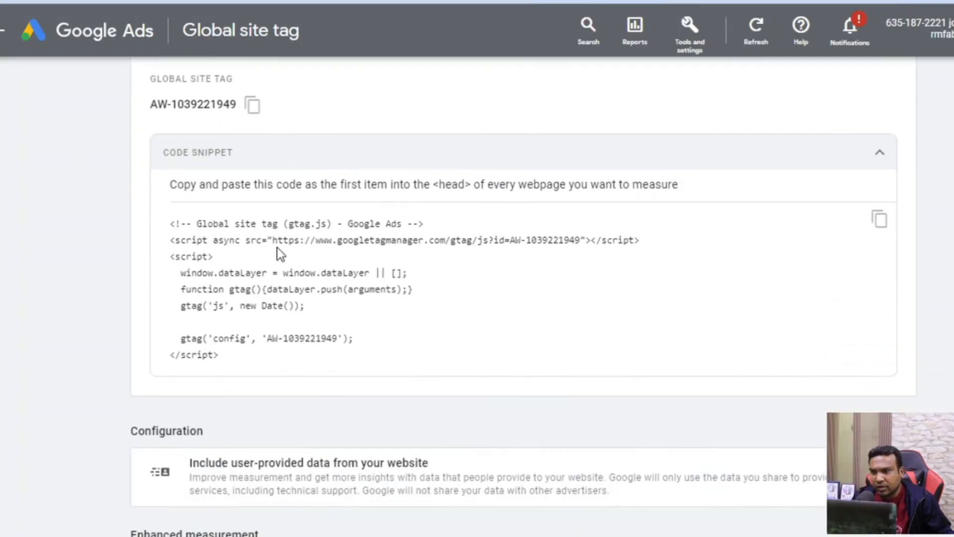
click(873, 224)
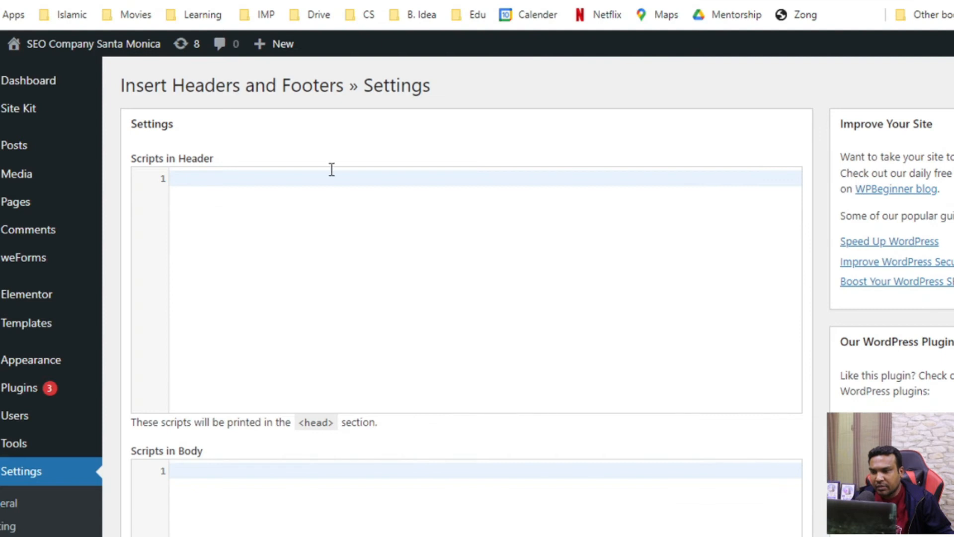
click(312, 178)
right_click(297, 177)
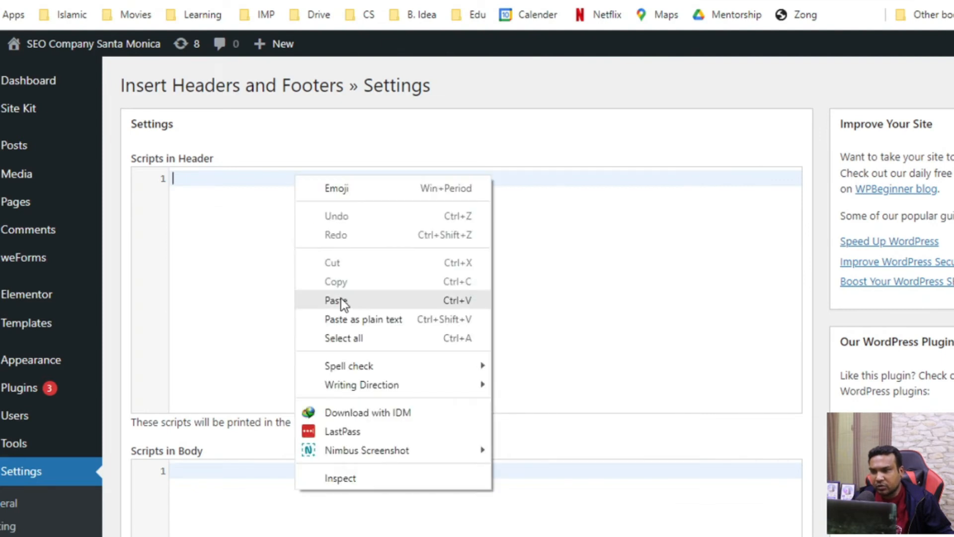
click(341, 300)
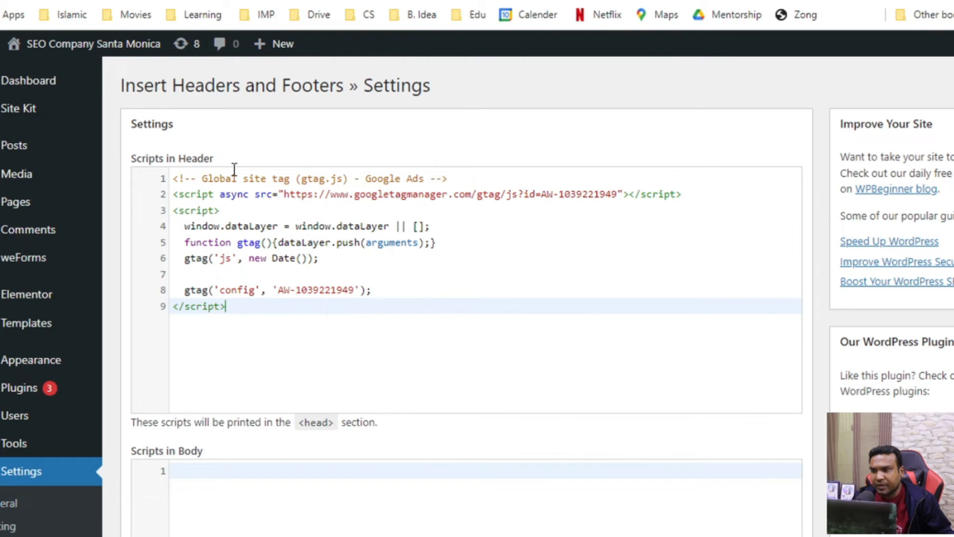
scroll(386, 406, down, 10)
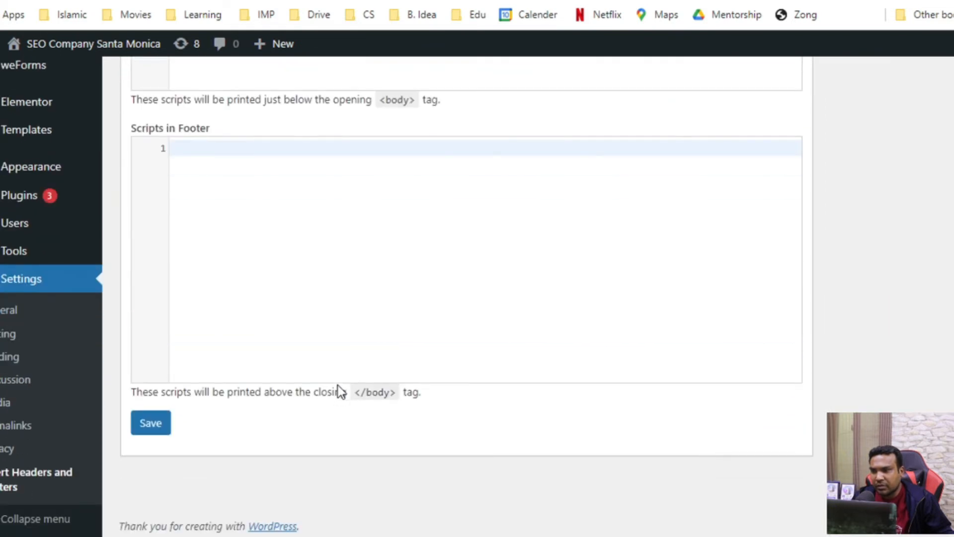
click(171, 429)
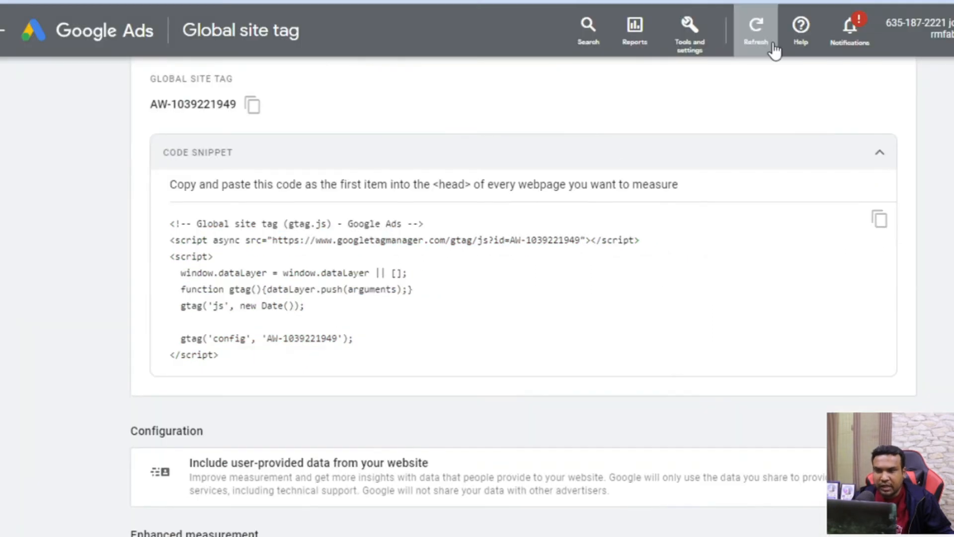
Switch to Google Ads, open the Conversions summary and start a new website conversion action
click(690, 38)
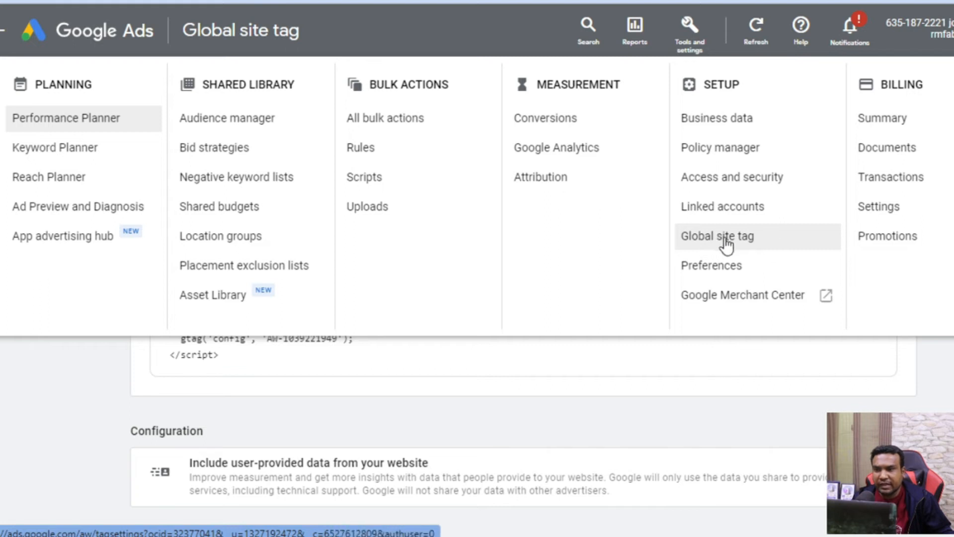
click(537, 126)
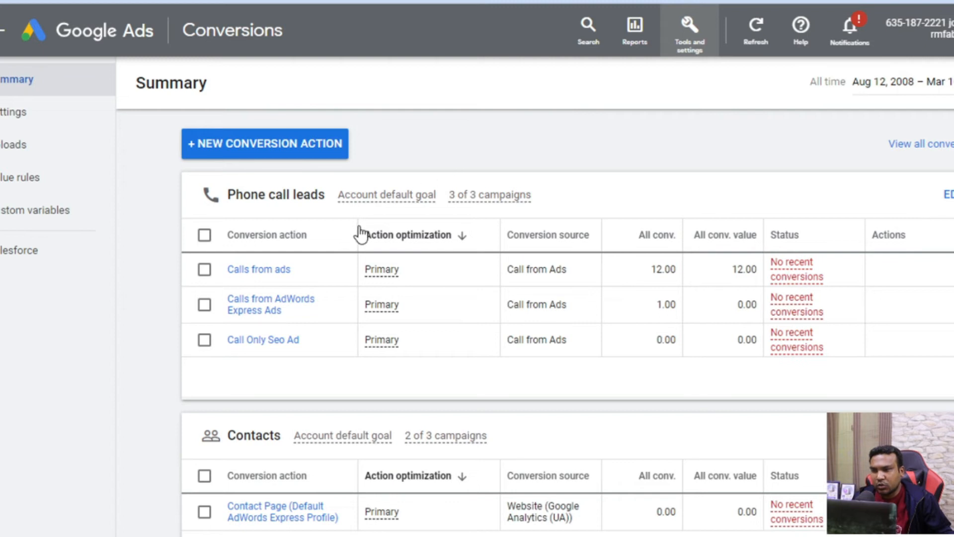
scroll(332, 293, down, 10)
scroll(331, 301, down, 3)
scroll(331, 300, up, 15)
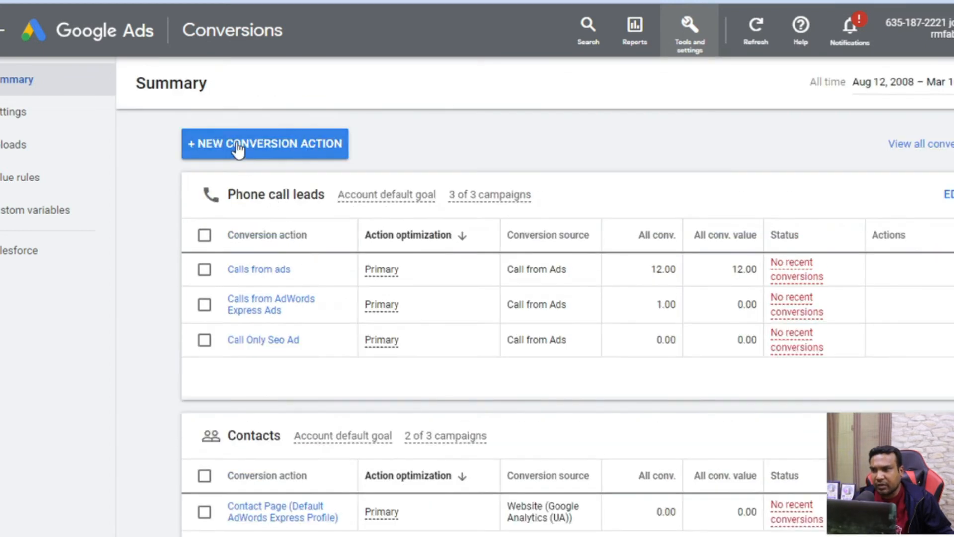
click(272, 150)
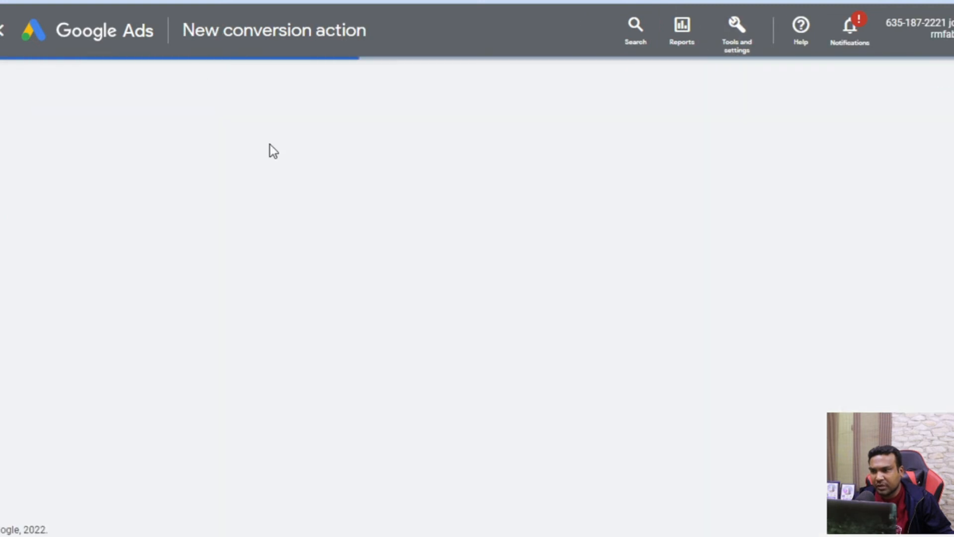
click(263, 263)
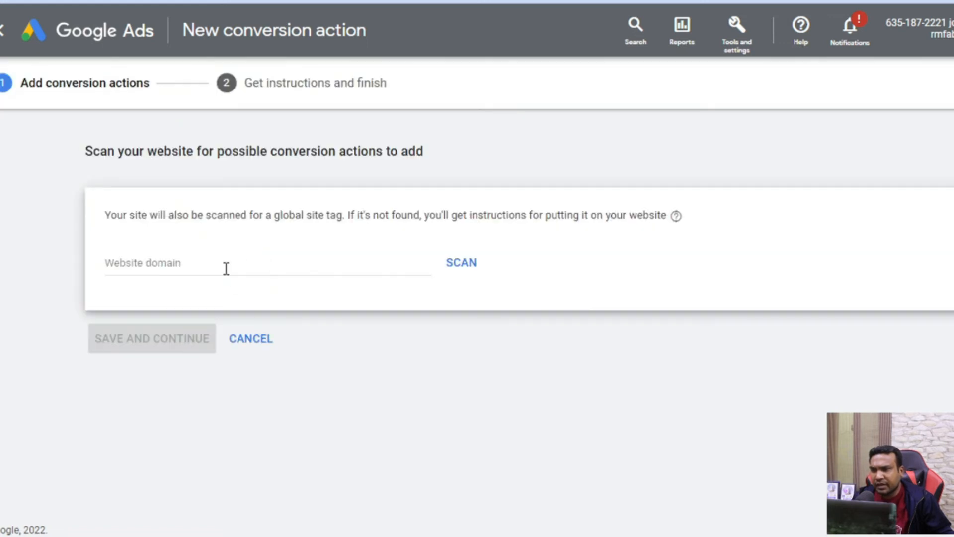
Enter seocompanysantamonica.com as the website domain and scan it for possible conversion actions
click(226, 267)
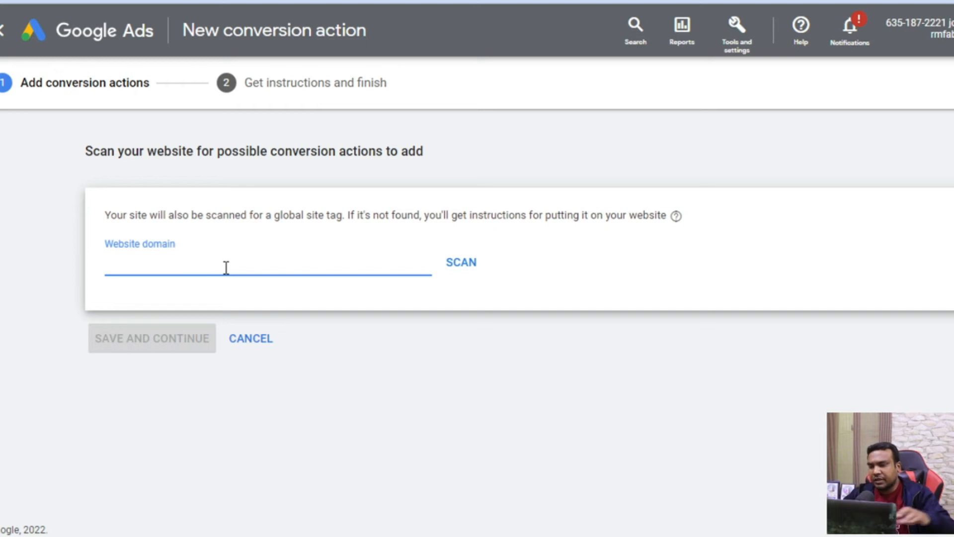
text(santa)
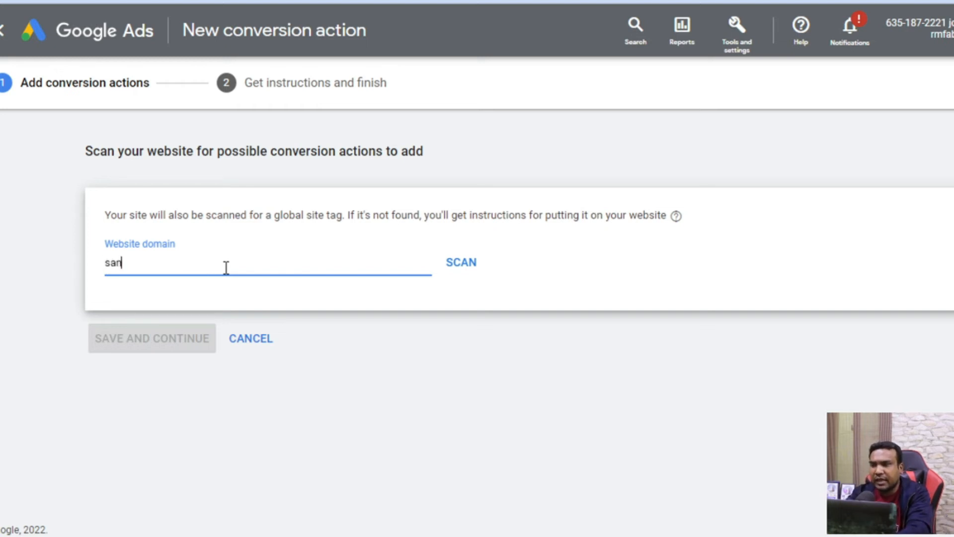
text(monica)
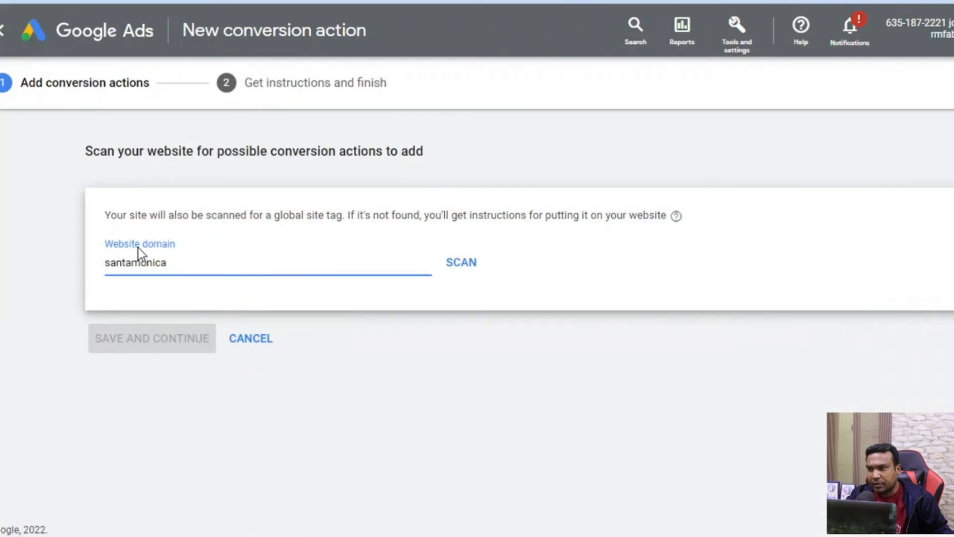
text(seocompany)
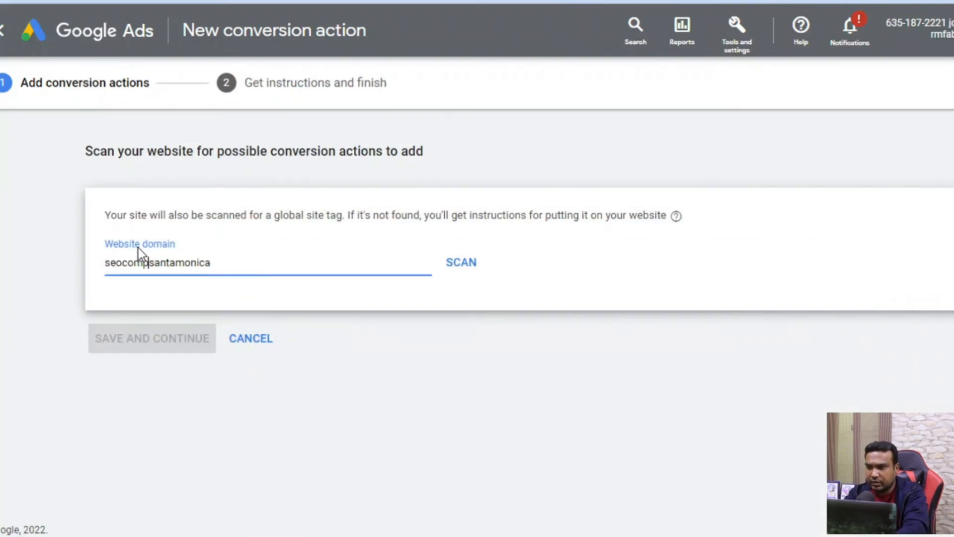
key(End)
text(.com)
click(443, 258)
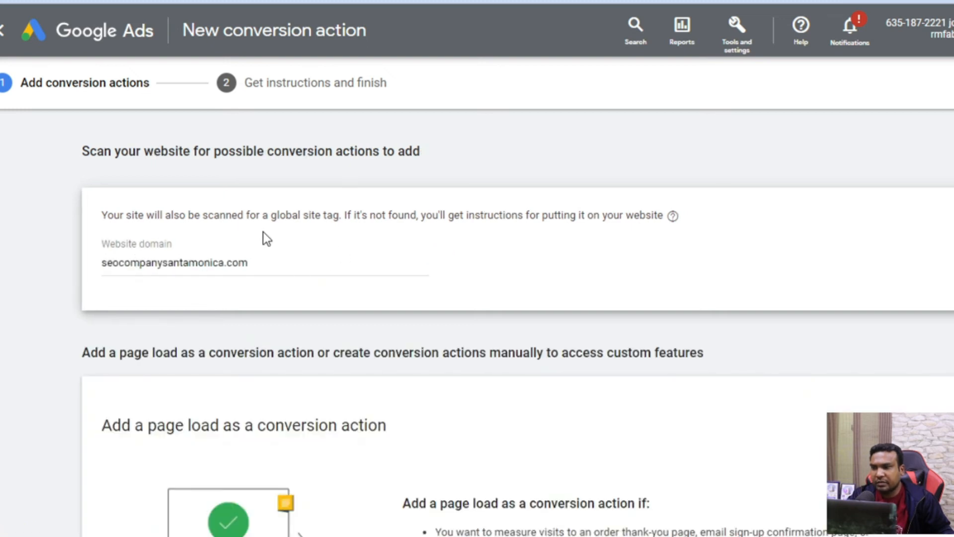
Choose Page view as the conversion goal for the page-load conversion action
scroll(396, 331, down, 2)
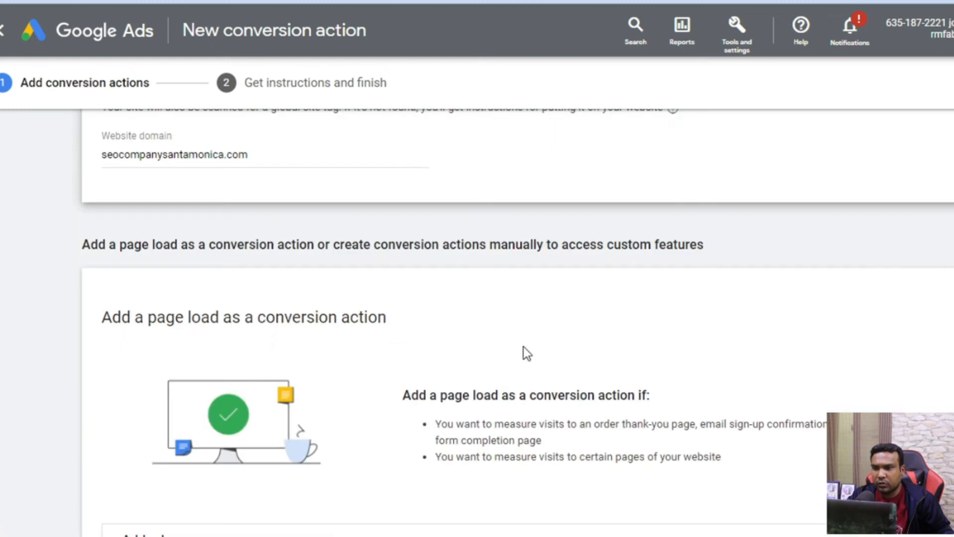
scroll(394, 324, down, 2)
scroll(565, 290, down, 2)
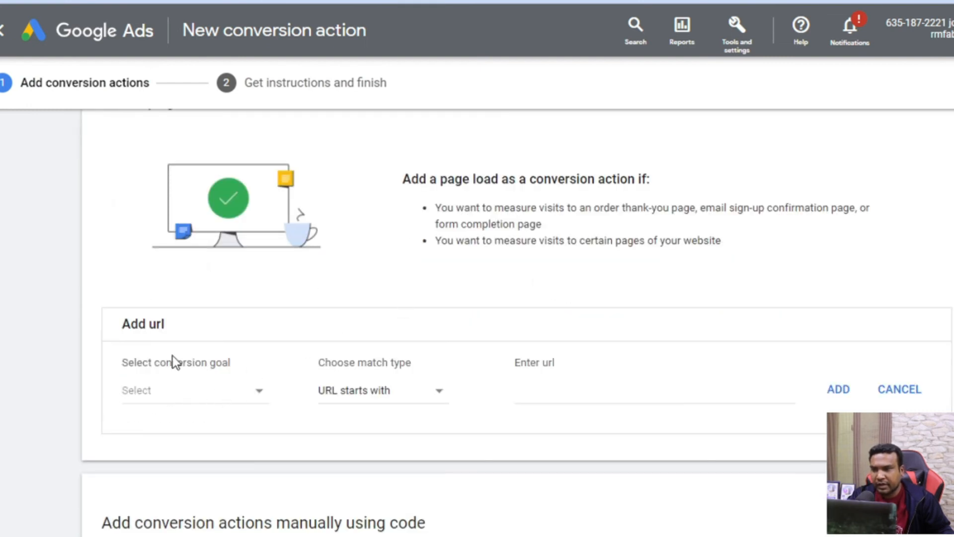
scroll(185, 356, down, 1)
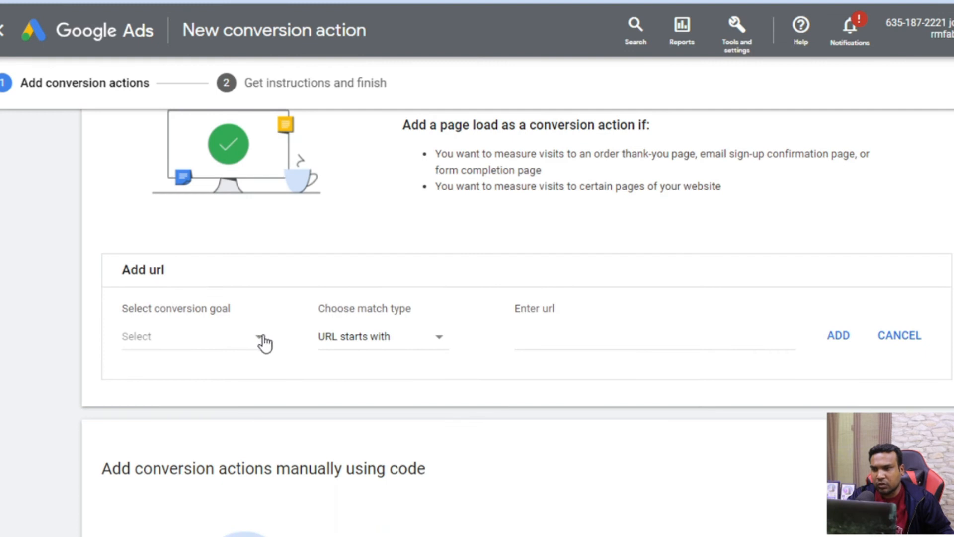
click(262, 338)
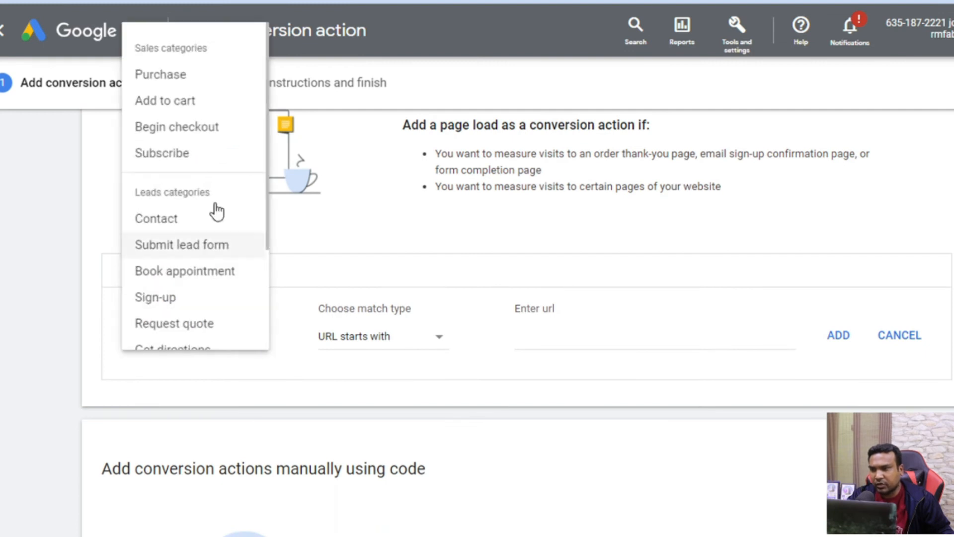
scroll(209, 194, down, 3)
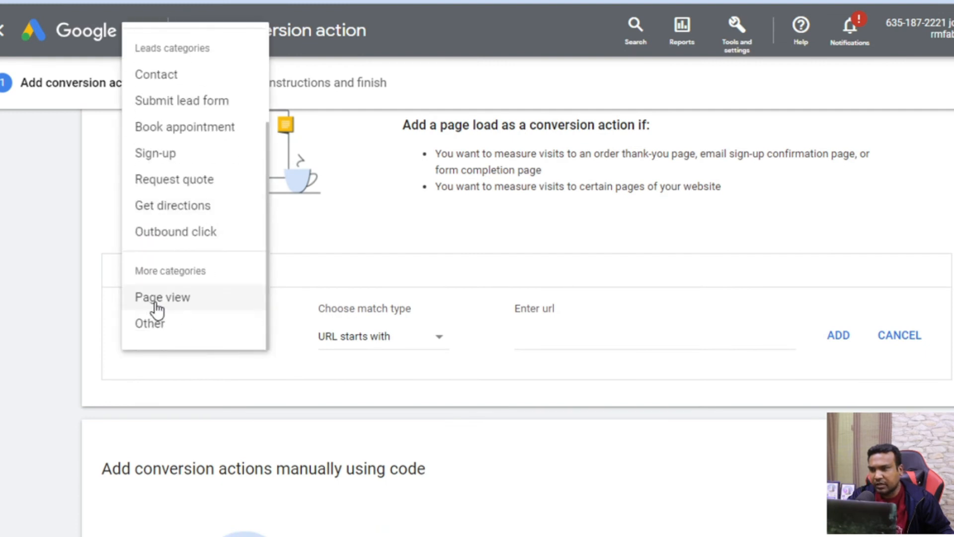
click(219, 298)
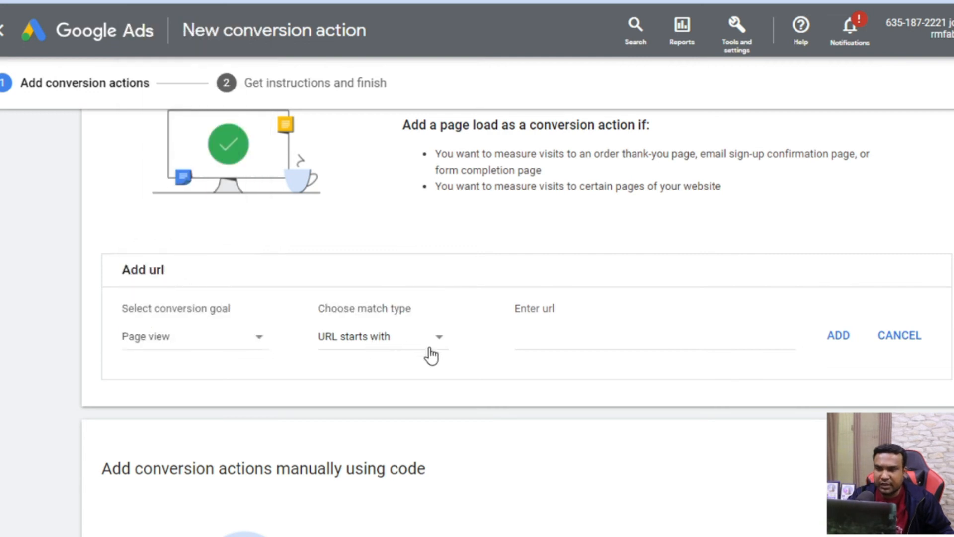
Copy the website domain seocompanysantamonica.com into the page-load URL and add it as a conversion action
scroll(429, 352, up, 6)
click(284, 214)
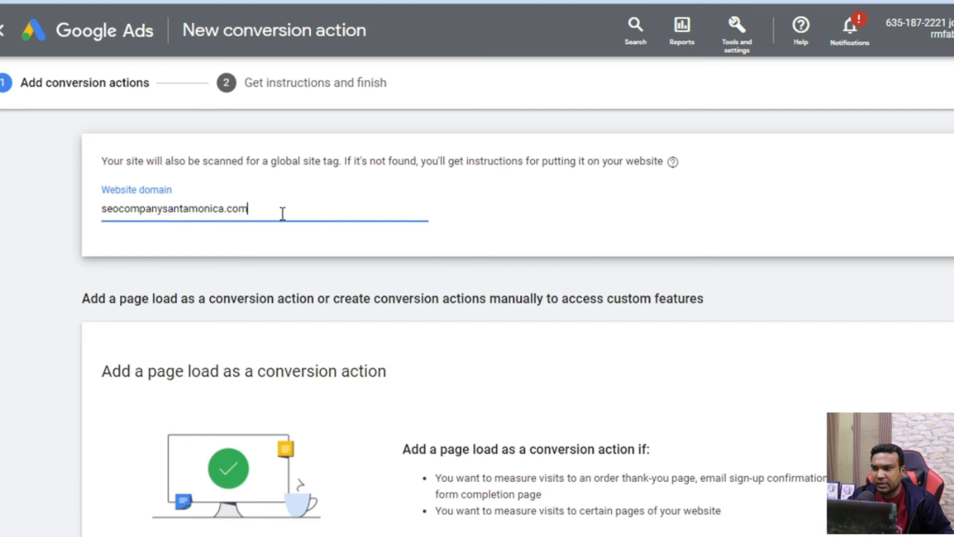
key(ctrl+a)
key(ctrl+c)
scroll(535, 270, down, 6)
click(561, 332)
key(ctrl+v)
click(838, 338)
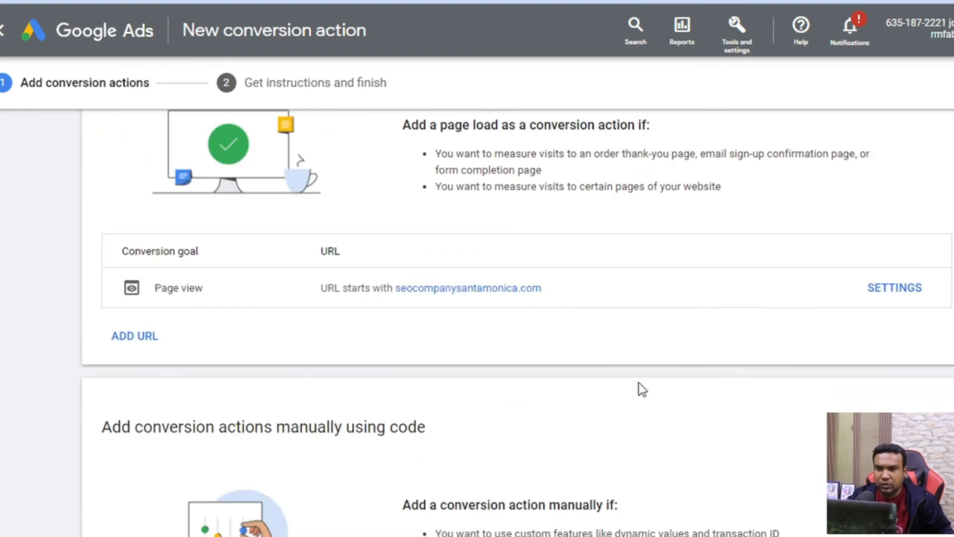
Save the new page view conversion action and finish the setup to return to the Conversions summary
scroll(377, 381, down, 2)
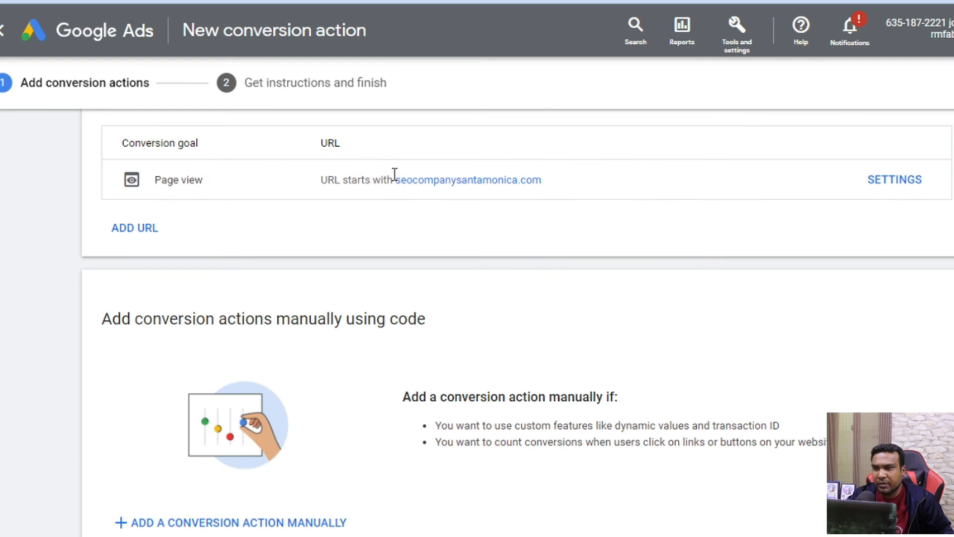
scroll(427, 274, down, 2)
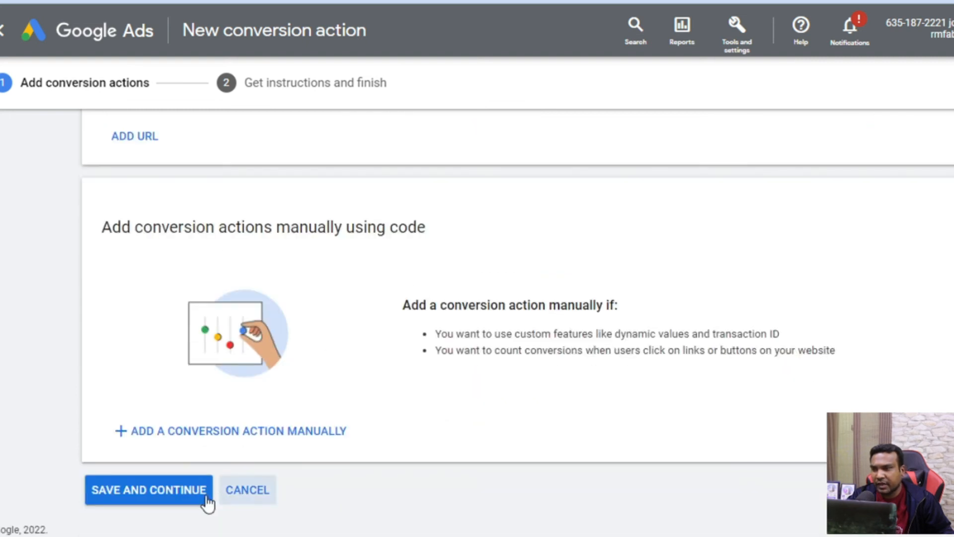
click(149, 501)
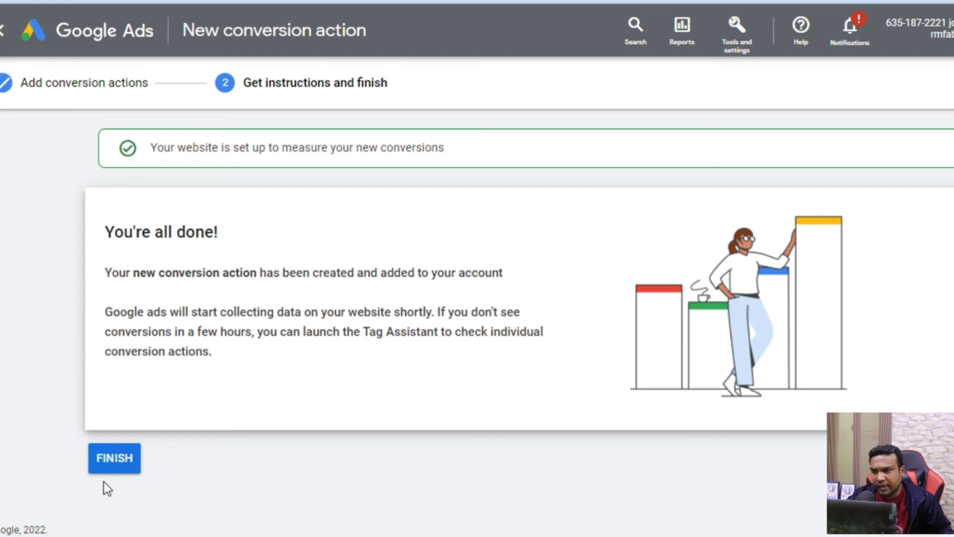
double_click(87, 84)
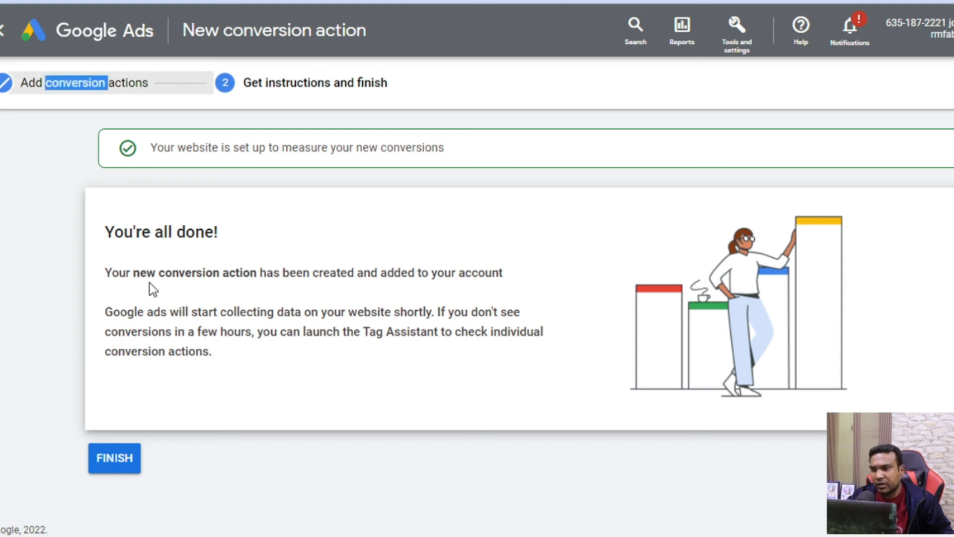
click(115, 466)
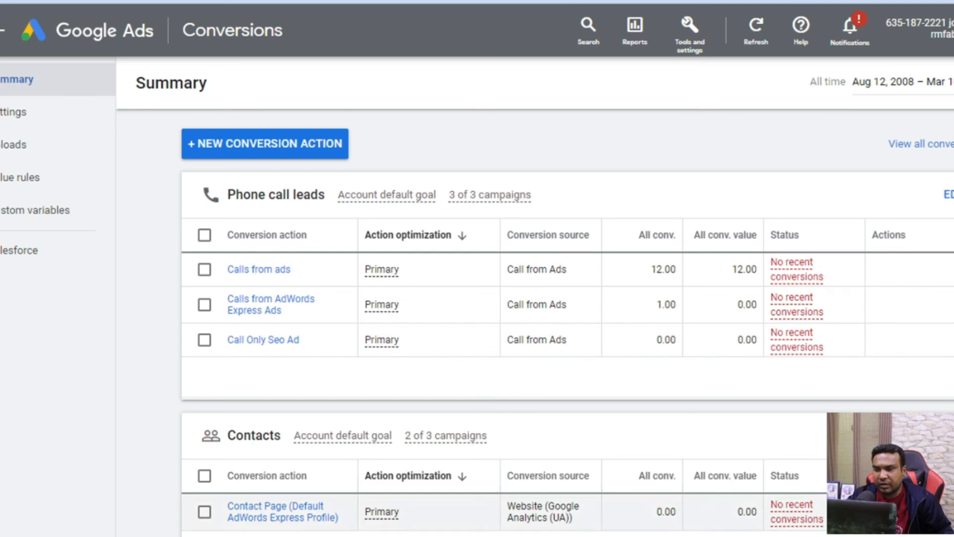
Switch to the browser window with the WordPress Insert Headers and Footers page
mouse_move(447, 536)
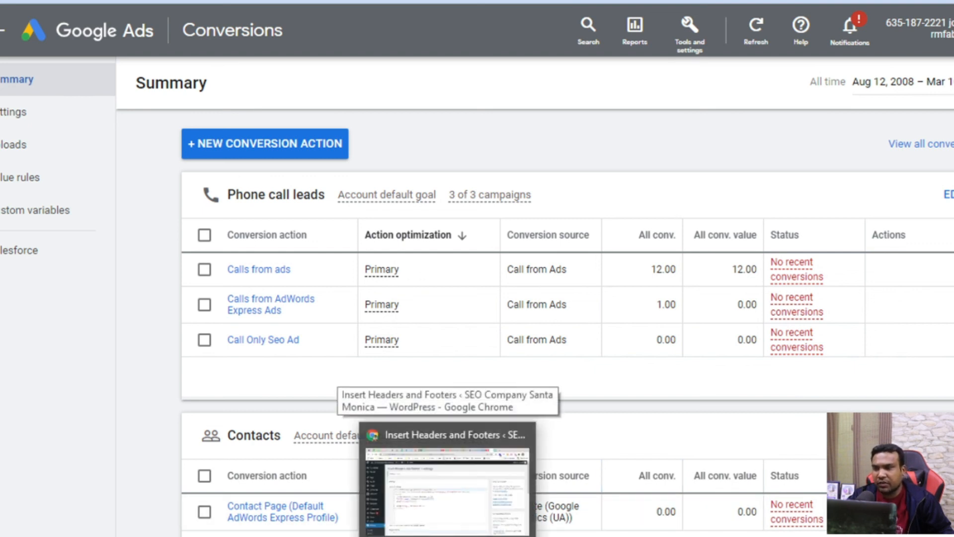